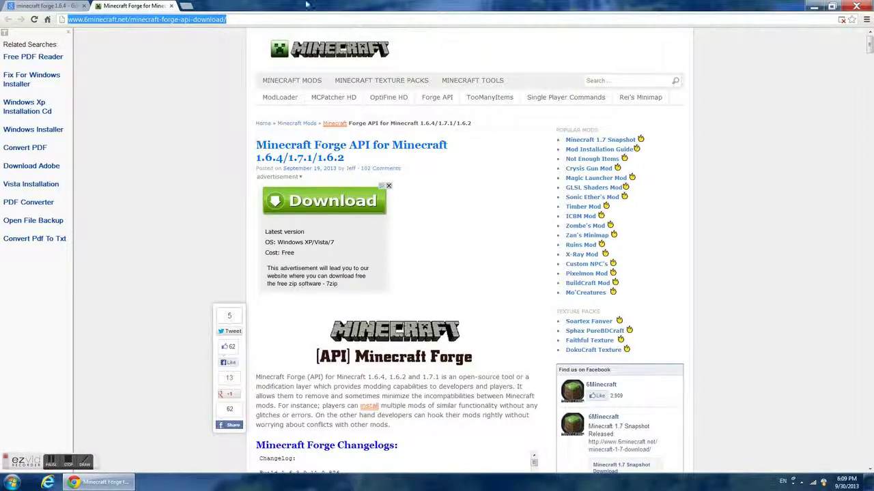
- Close the 6minecraft page and search Google for "minecraft forge 1.6.4"
{"action": "left_click", "coordinate": [79, 6]}
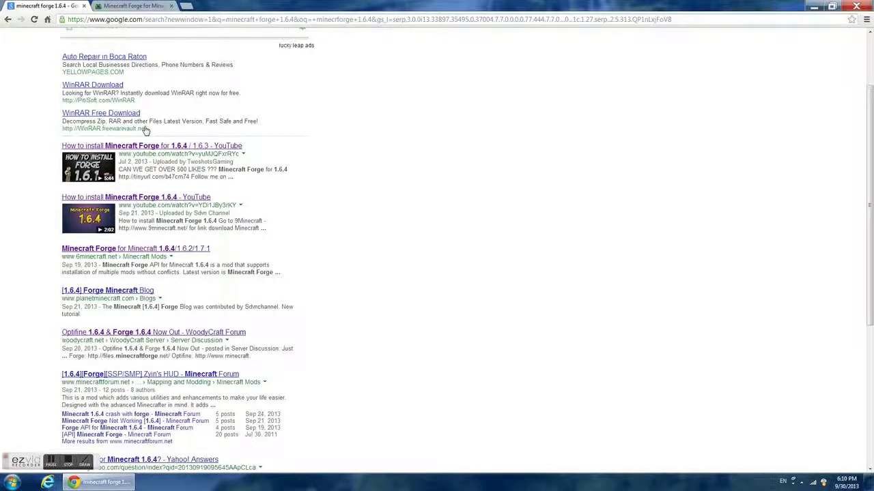
{"action": "scroll", "coordinate": [144, 129], "scroll_direction": "up", "scroll_amount": 3}
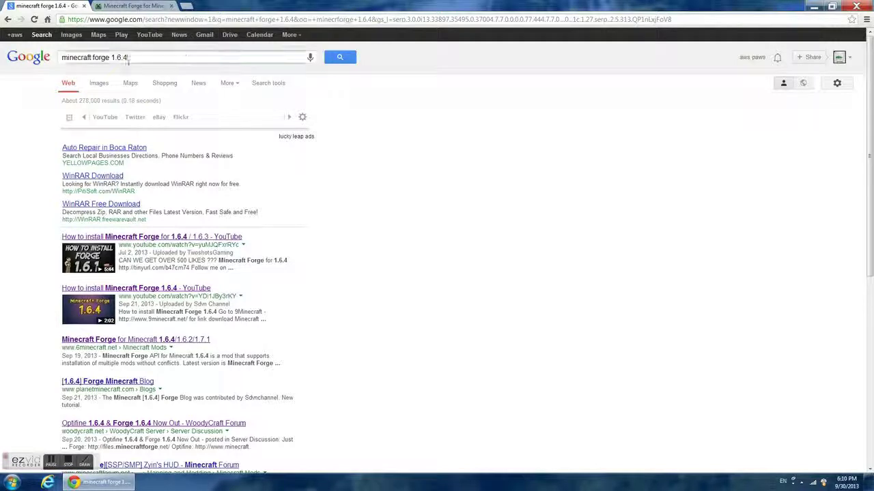
{"action": "left_click_drag", "start_coordinate": [127, 58], "coordinate": [3, 53]}
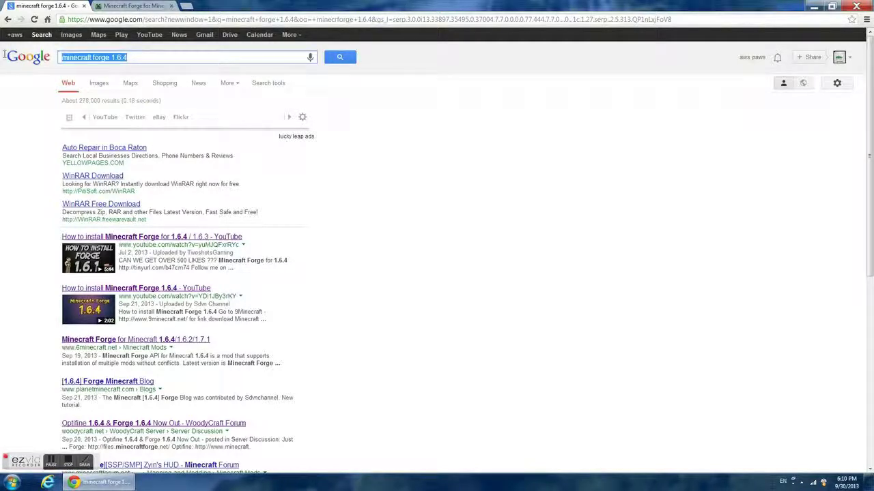
{"action": "key", "text": "BackSpace"}
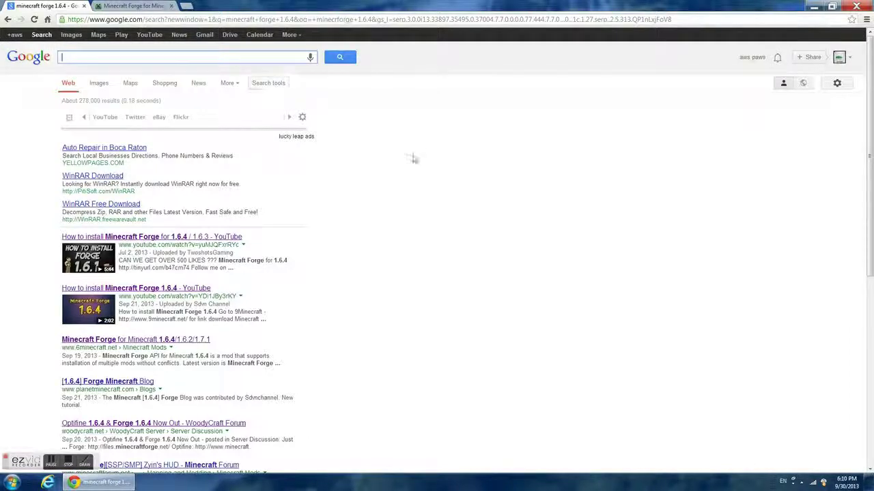
{"action": "left_click", "coordinate": [171, 7]}
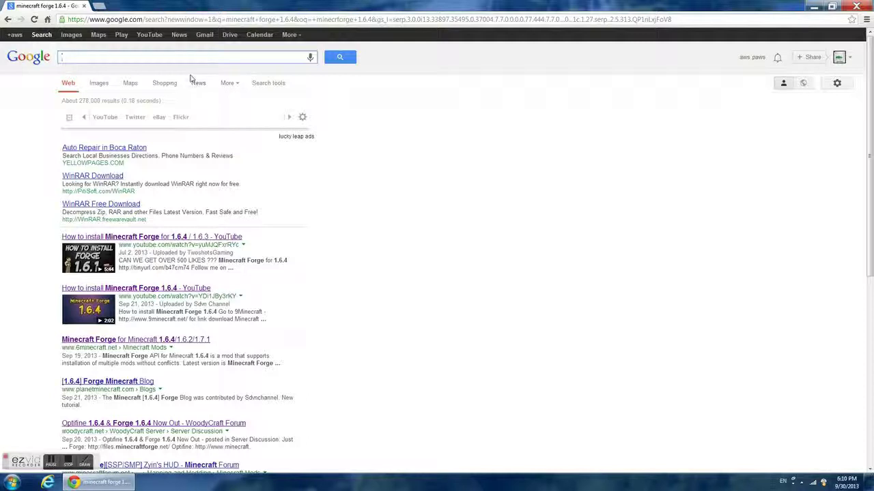
{"action": "type", "text": "minecr"}
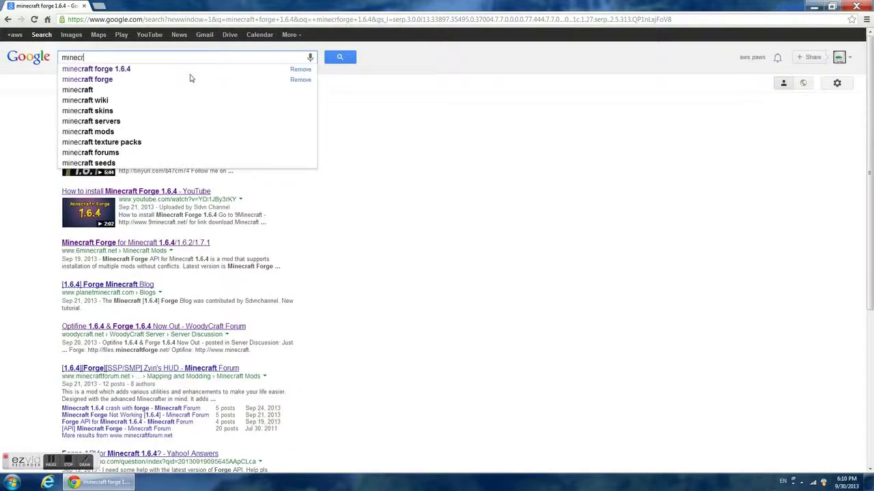
{"action": "type", "text": "aft forge"}
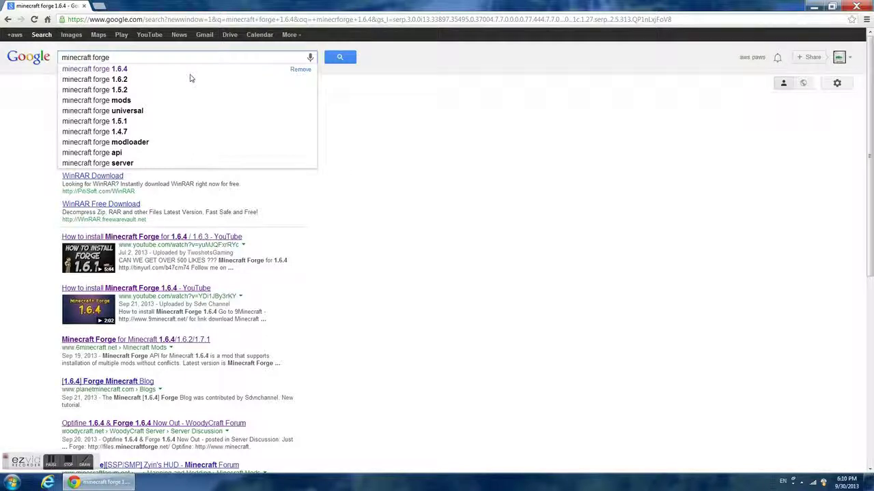
{"action": "left_click", "coordinate": [191, 71]}
- Open the WoodyCraft forum result about Optifine and Forge 1.6.4 and follow its Forge link to files.minecraftforge.net
{"action": "scroll", "coordinate": [198, 341], "scroll_direction": "down", "scroll_amount": 3}
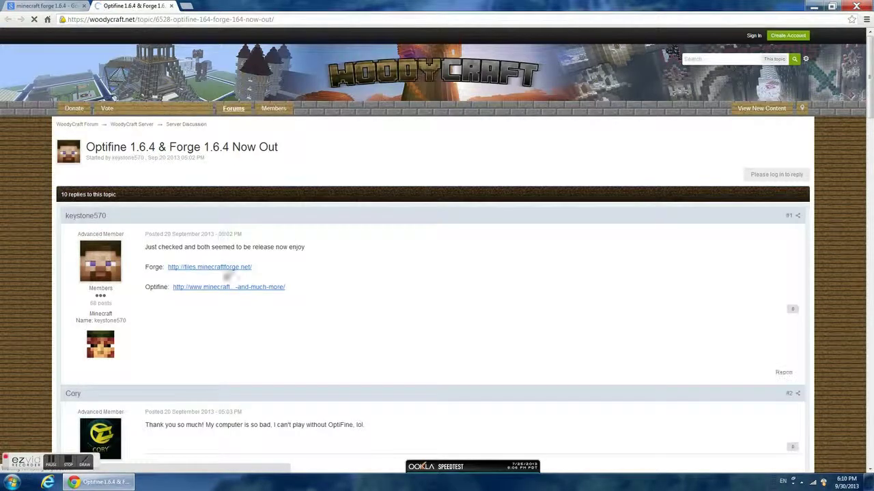
{"action": "left_click", "coordinate": [230, 269]}
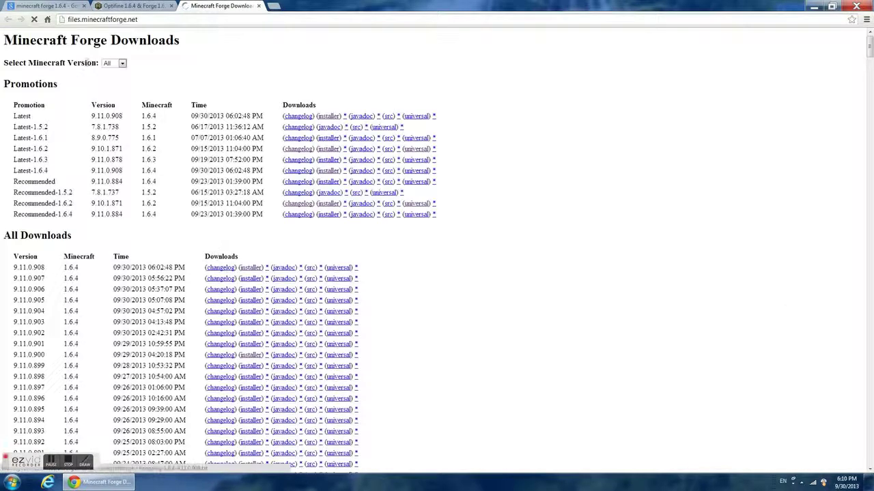
{"action": "left_click", "coordinate": [48, 5]}
{"action": "left_click", "coordinate": [213, 6]}
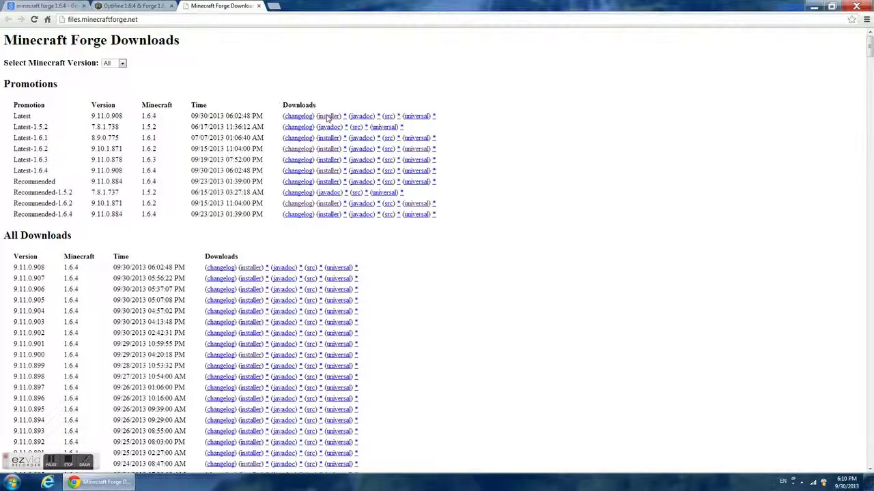
- Download the latest Forge 1.6.4 installer through adf.ly, place it on the desktop, and close the leftover forum and ad pages
{"action": "left_click", "coordinate": [401, 119]}
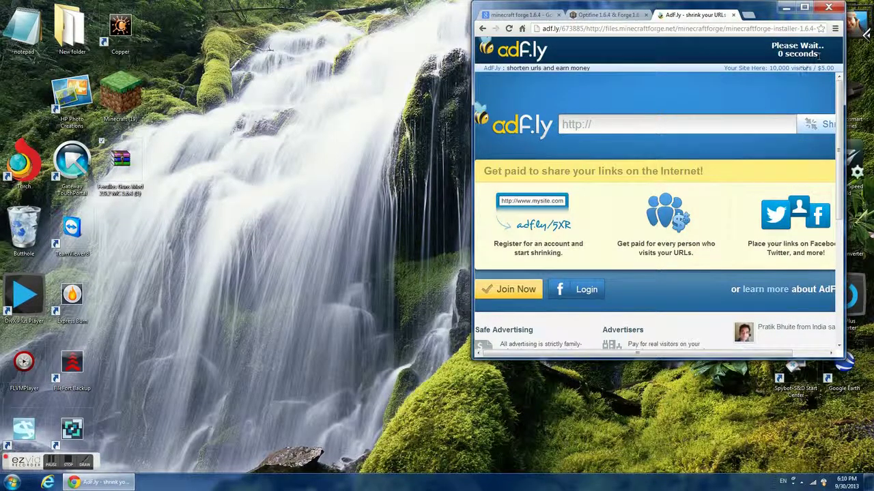
{"action": "left_click", "coordinate": [815, 53]}
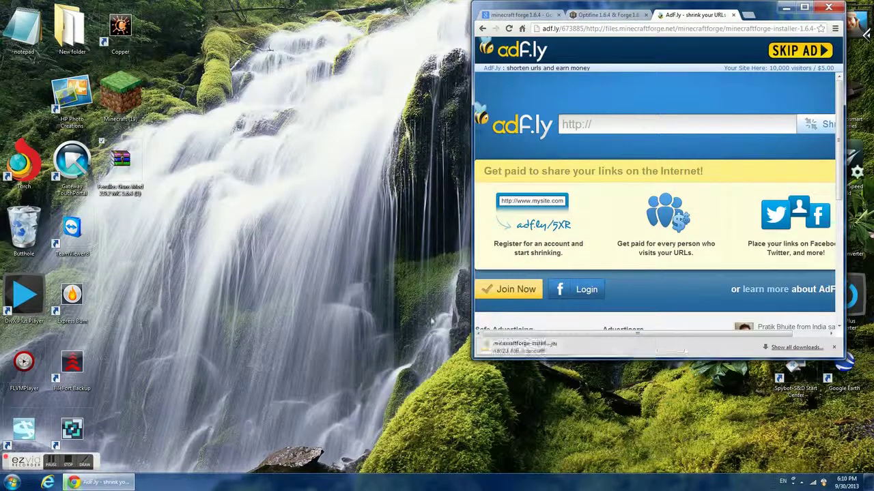
{"action": "left_click_drag", "start_coordinate": [522, 347], "coordinate": [122, 225]}
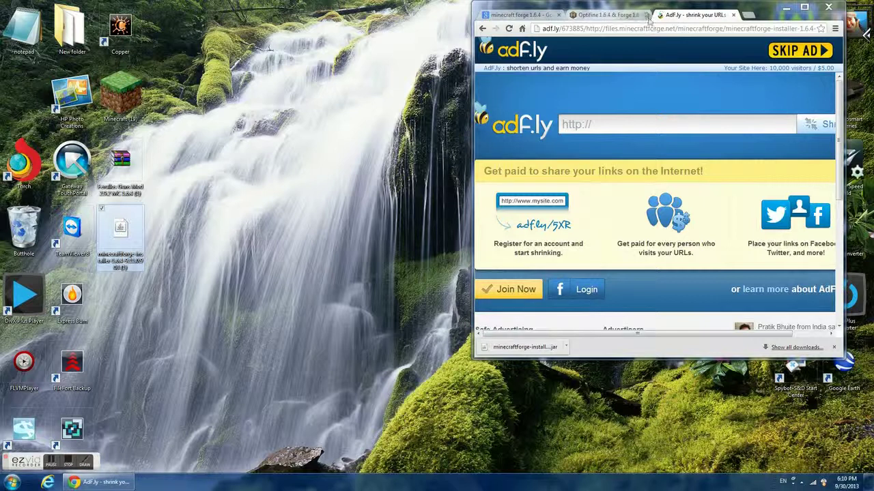
{"action": "left_click", "coordinate": [646, 15]}
{"action": "left_click", "coordinate": [645, 15]}
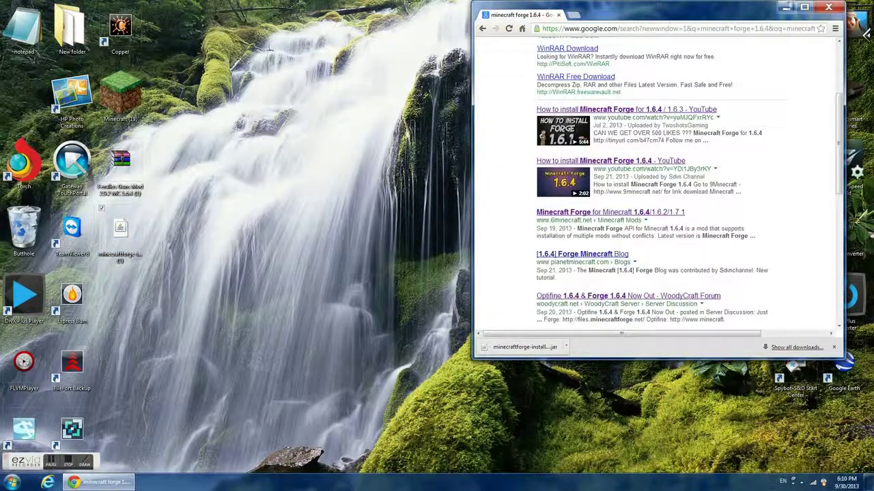
{"action": "left_click_drag", "start_coordinate": [116, 238], "coordinate": [176, 60]}
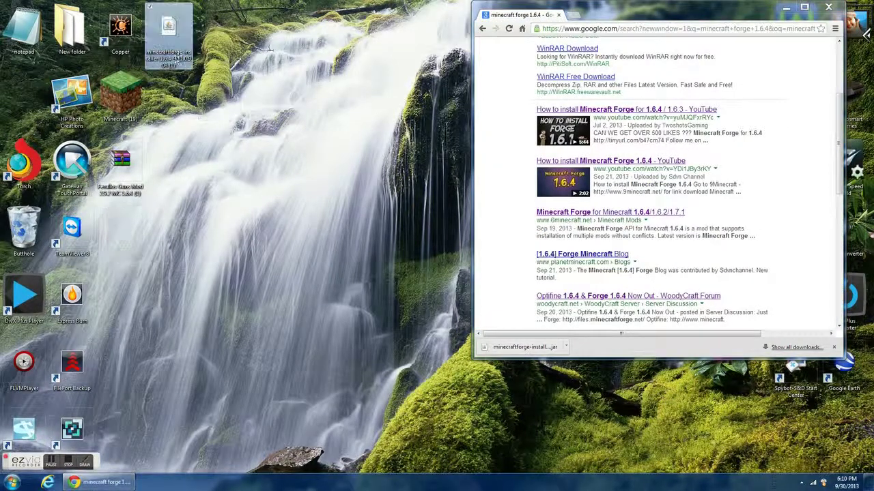
{"action": "double_click", "coordinate": [180, 45]}
{"action": "left_click", "coordinate": [503, 165]}
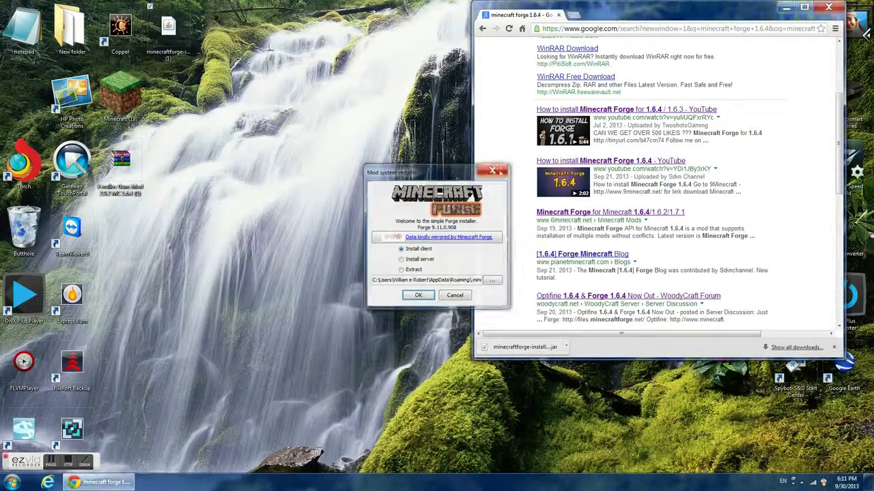
- Run Minecraft 1.6.4 offline once from the launcher and close the game at its title screen
{"action": "double_click", "coordinate": [128, 99]}
{"action": "left_click", "coordinate": [456, 251]}
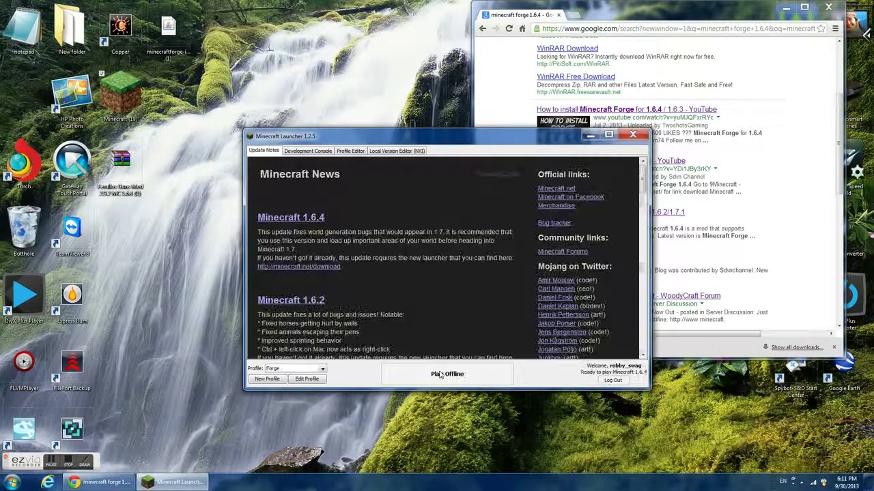
{"action": "left_click", "coordinate": [440, 375]}
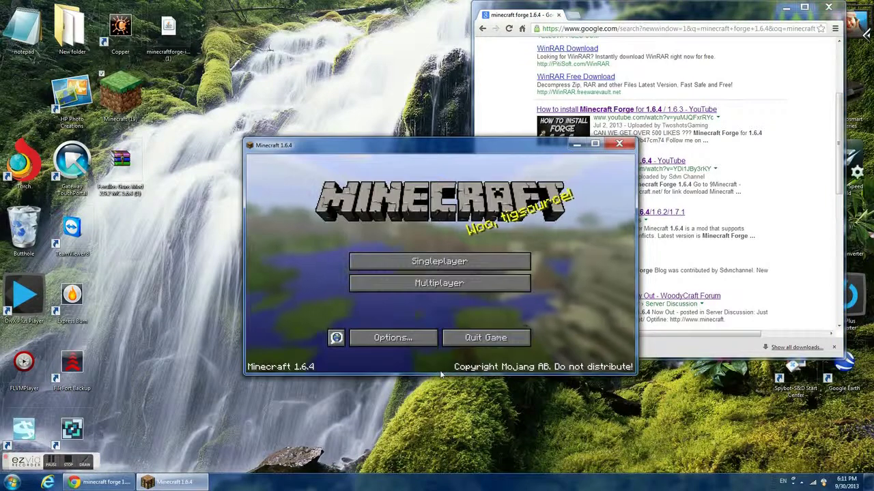
{"action": "left_click", "coordinate": [619, 143]}
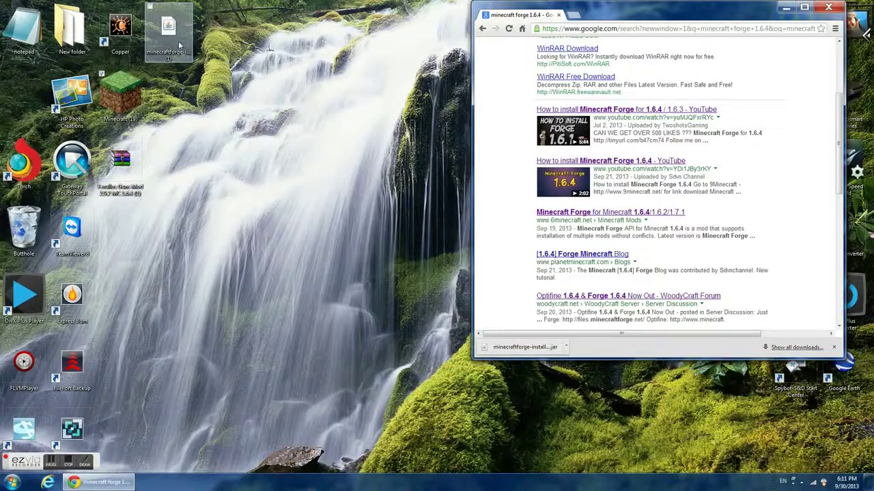
- Put the Forge installer below the gun mod archive on the desktop and run it with the Install client option
{"action": "left_click_drag", "start_coordinate": [180, 45], "coordinate": [129, 238]}
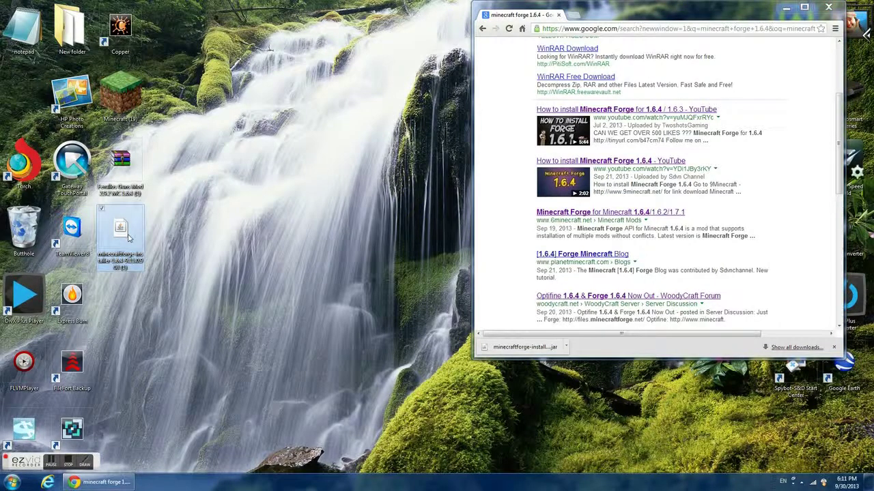
{"action": "double_click", "coordinate": [129, 238]}
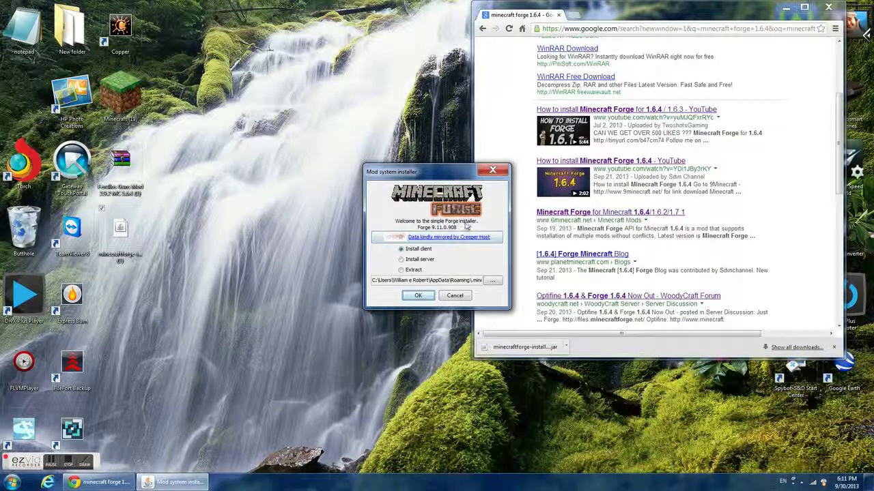
{"action": "left_click", "coordinate": [418, 296]}
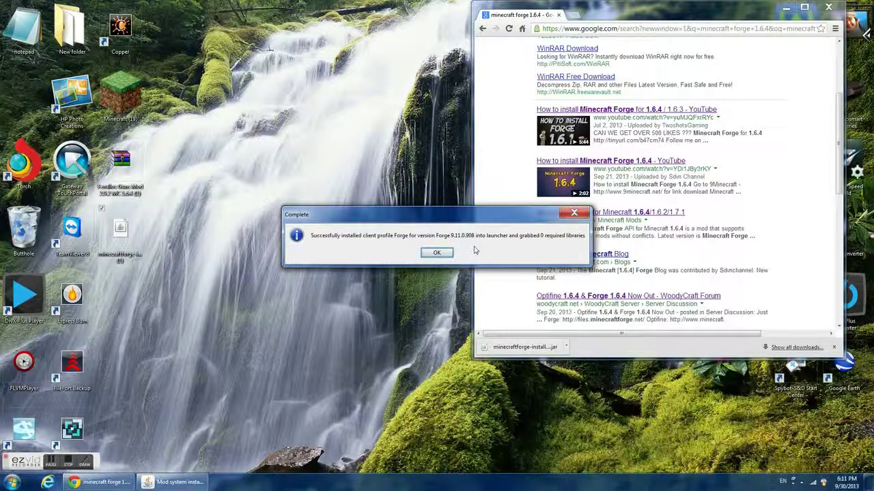
{"action": "left_click", "coordinate": [437, 253]}
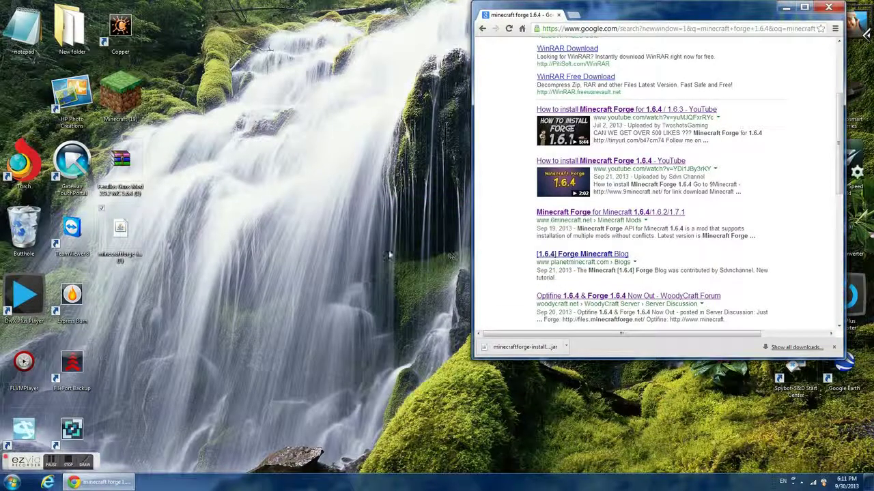
- Log in to the Minecraft launcher with the account password and start the game maximized with the Forge profile
{"action": "double_click", "coordinate": [118, 113]}
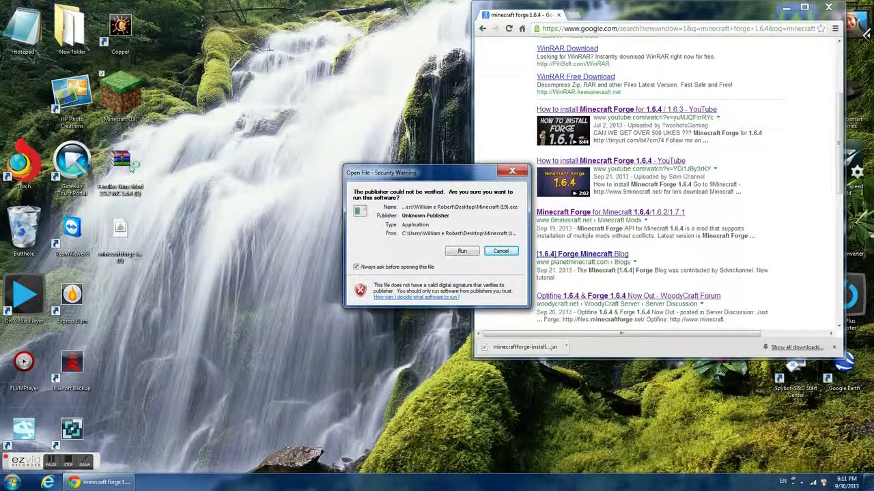
{"action": "left_click", "coordinate": [462, 251]}
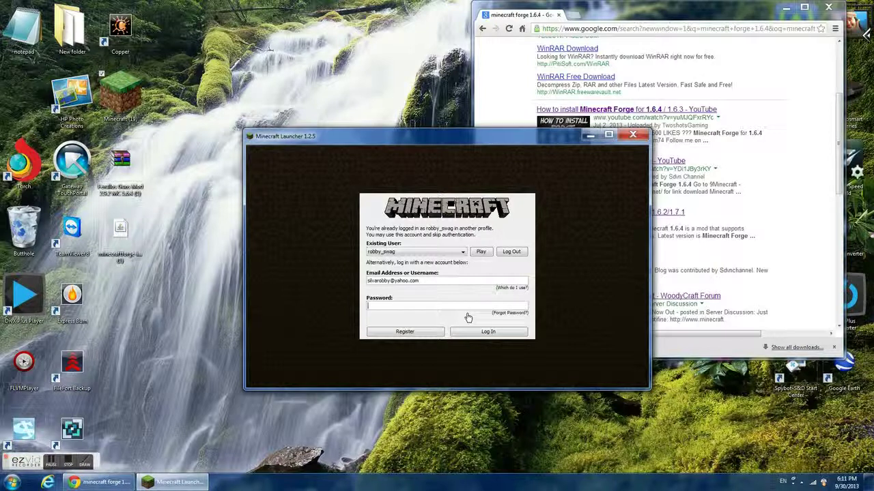
{"action": "type", "text": "•••••"}
{"action": "left_click", "coordinate": [474, 332]}
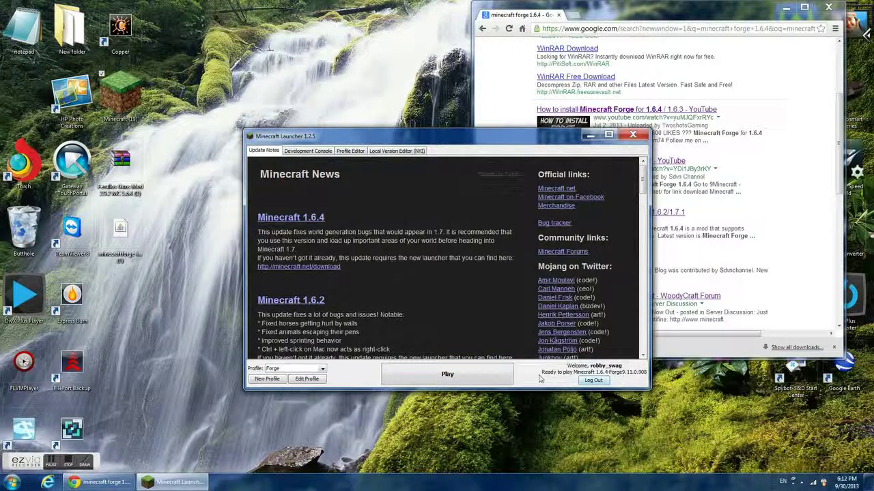
{"action": "left_click", "coordinate": [486, 376]}
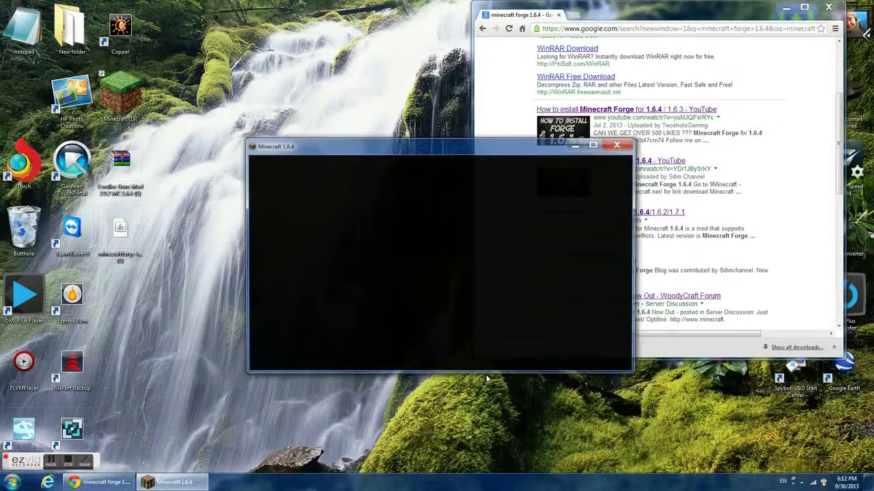
{"action": "left_click", "coordinate": [596, 145]}
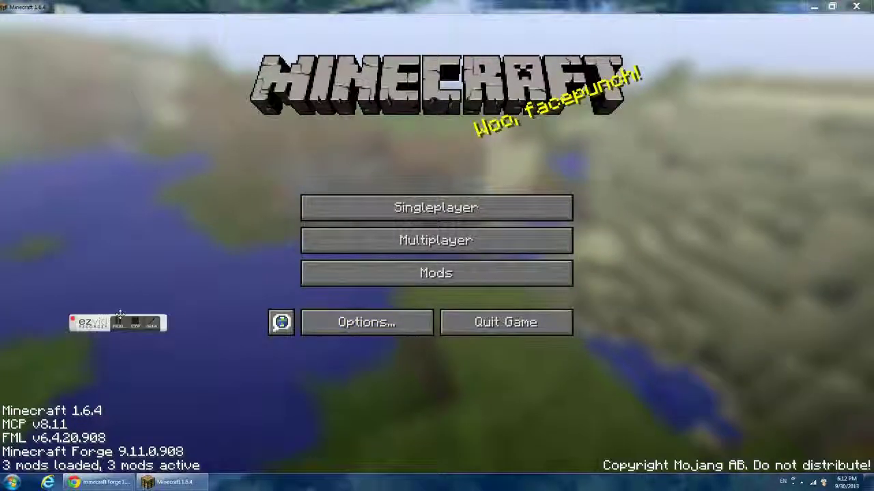
- Examine the Forge Mod Loader and Minecraft Coder Pack entries in the game's mod list and close Minecraft
{"action": "left_click", "coordinate": [379, 274]}
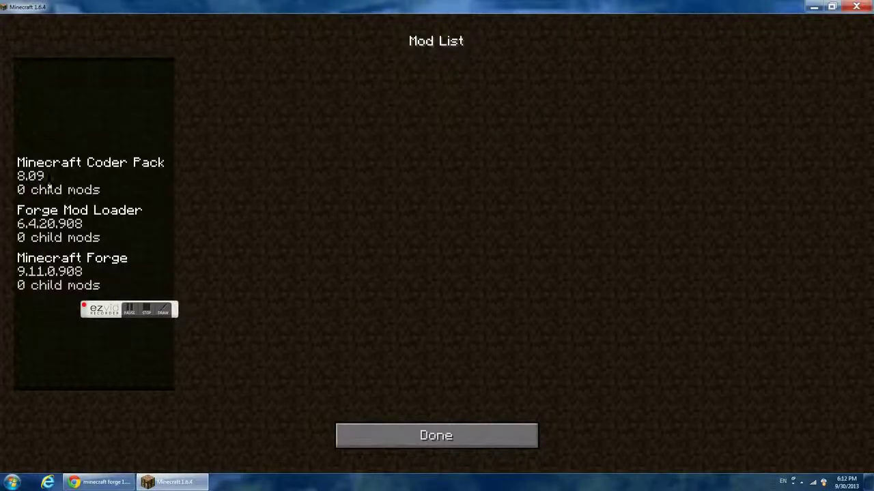
{"action": "left_click", "coordinate": [68, 176]}
{"action": "left_click", "coordinate": [71, 228]}
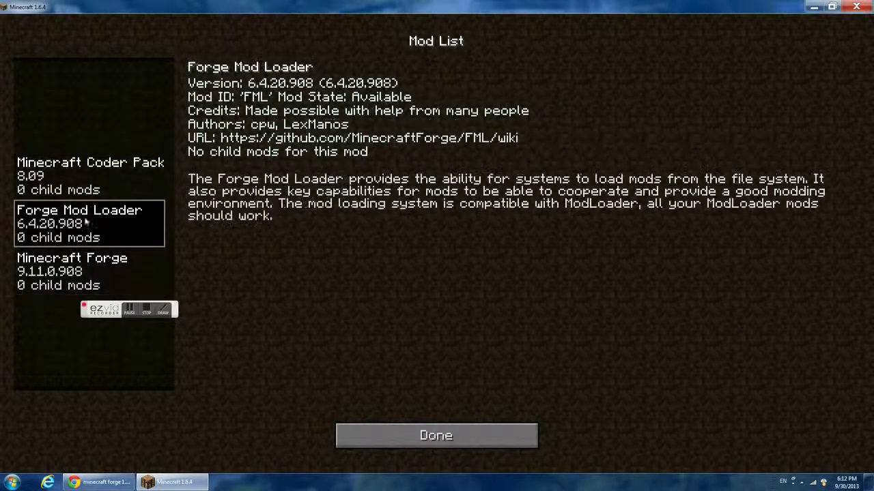
{"action": "left_click", "coordinate": [105, 189]}
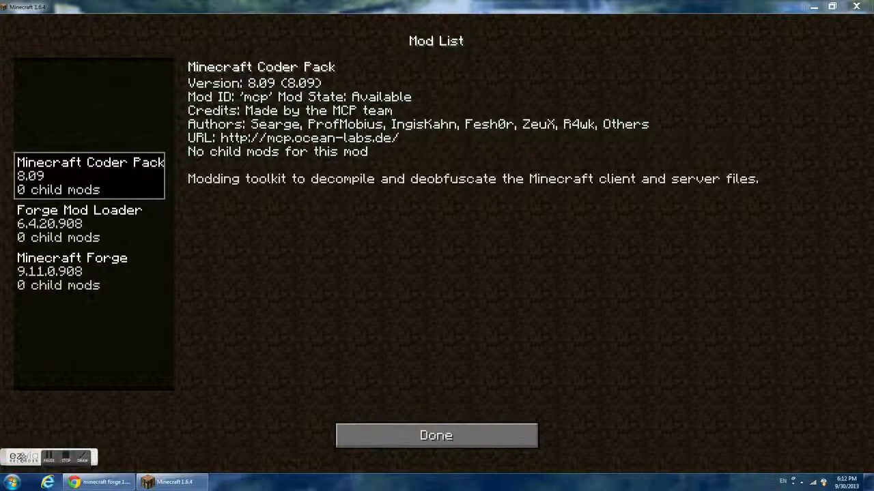
{"action": "left_click", "coordinate": [855, 6]}
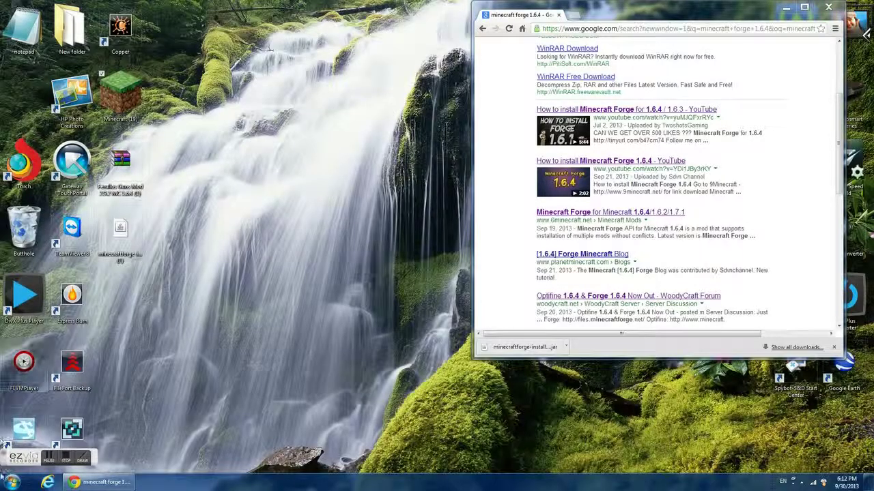
- Move the Ferullos Guns Mod archive from the desktop into the .minecraft mods folder under %appdata% and close the folder
{"action": "left_click", "coordinate": [4, 481]}
{"action": "type", "text": "%"}
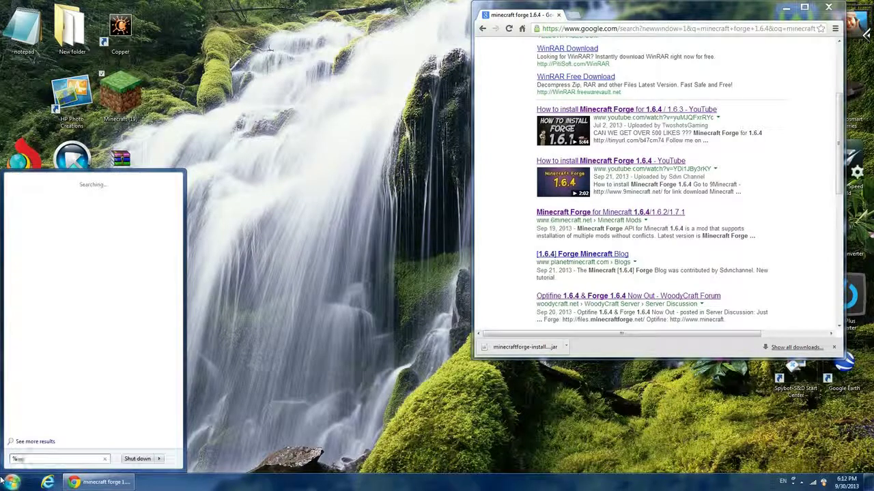
{"action": "type", "text": "appdata%"}
{"action": "key", "text": "Return"}
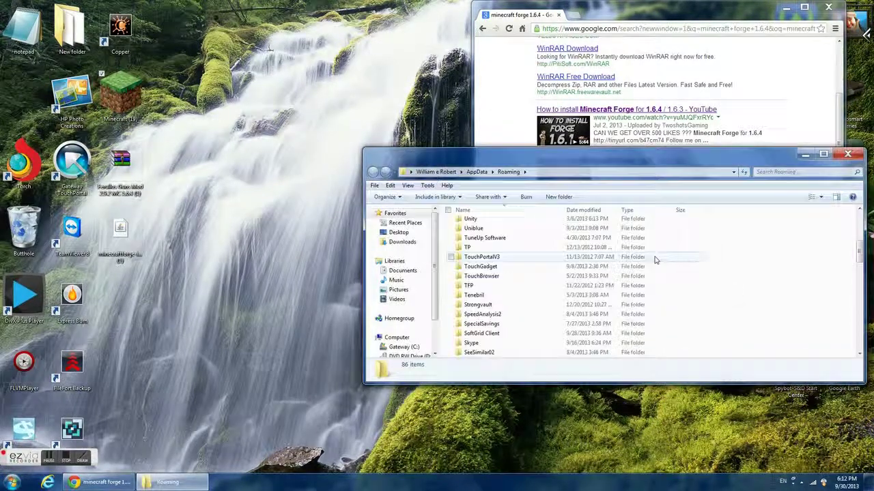
{"action": "scroll", "coordinate": [653, 259], "scroll_direction": "down", "scroll_amount": 12}
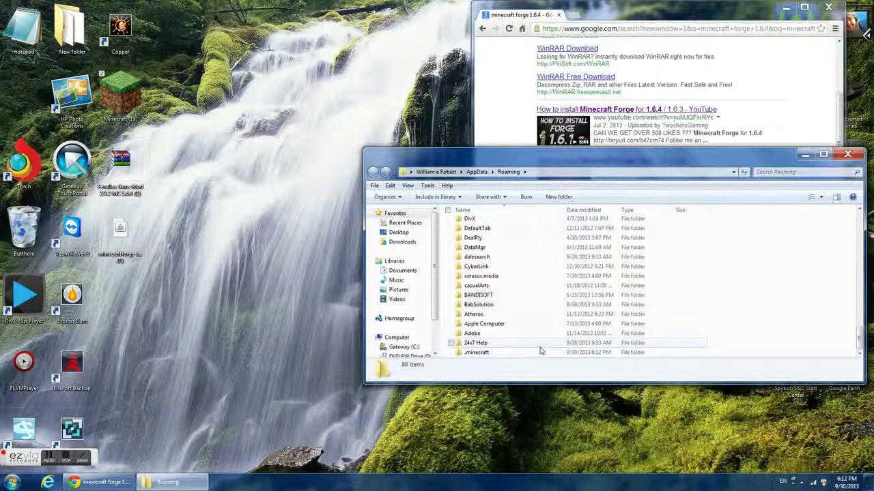
{"action": "double_click", "coordinate": [539, 352]}
{"action": "double_click", "coordinate": [506, 332]}
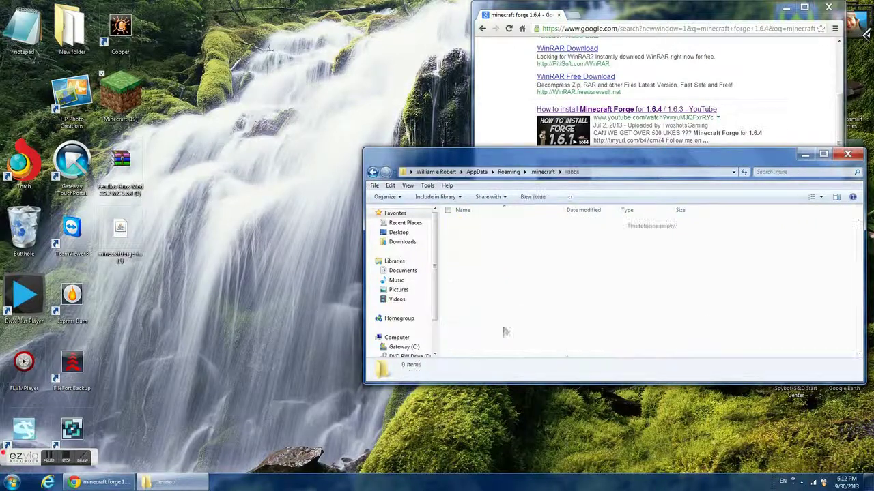
{"action": "left_click_drag", "start_coordinate": [120, 164], "coordinate": [517, 283]}
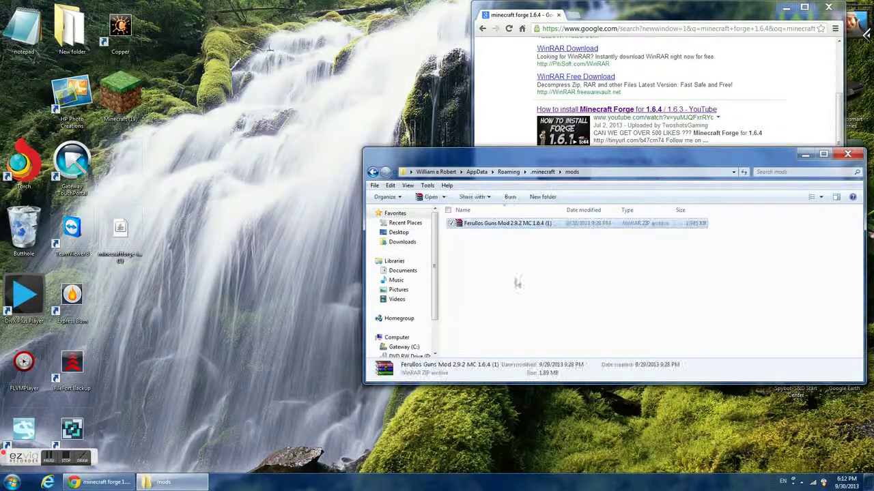
{"action": "left_click", "coordinate": [847, 154]}
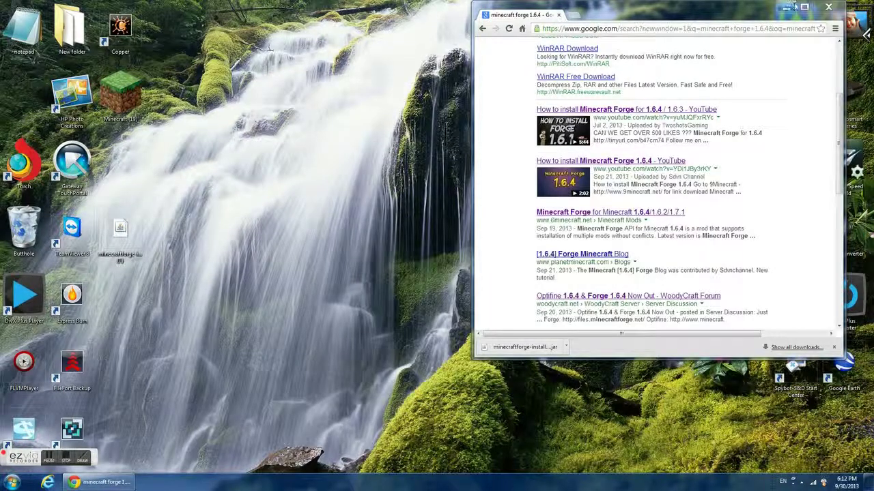
- Close the browser and start Minecraft 1.6.4 from the launcher in a maximized window
{"action": "left_click", "coordinate": [829, 6]}
{"action": "double_click", "coordinate": [123, 99]}
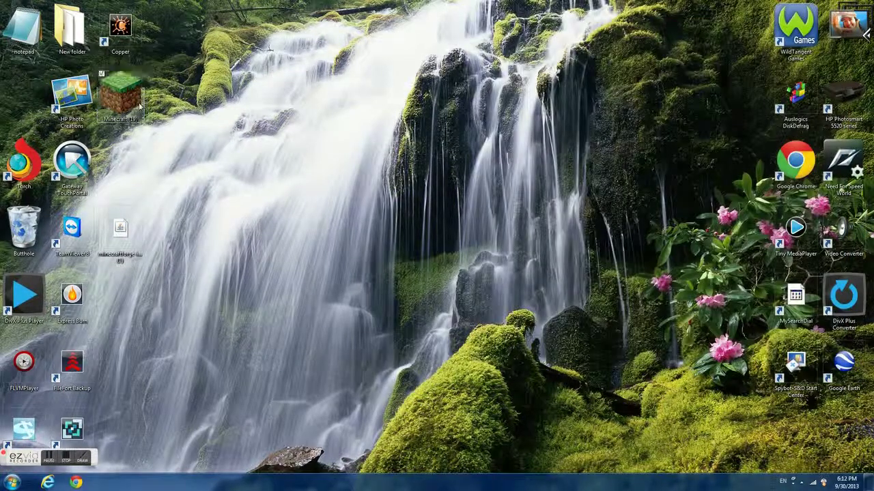
{"action": "left_click", "coordinate": [460, 251]}
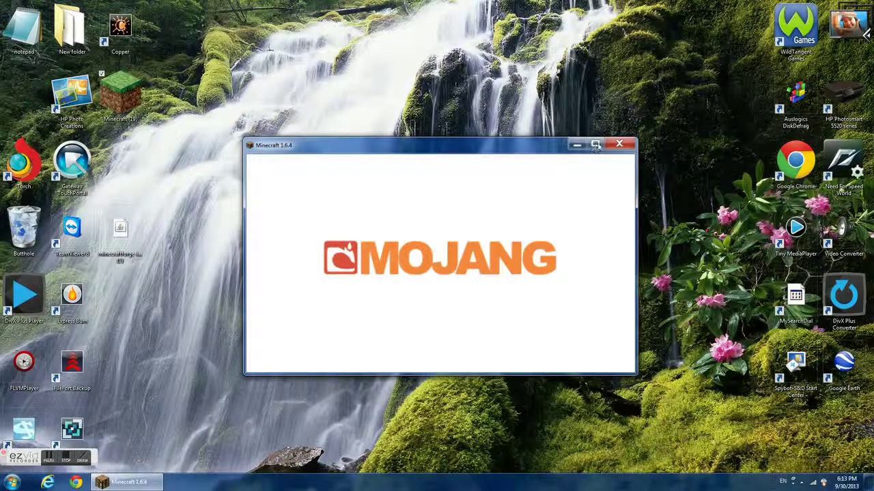
{"action": "left_click", "coordinate": [597, 144]}
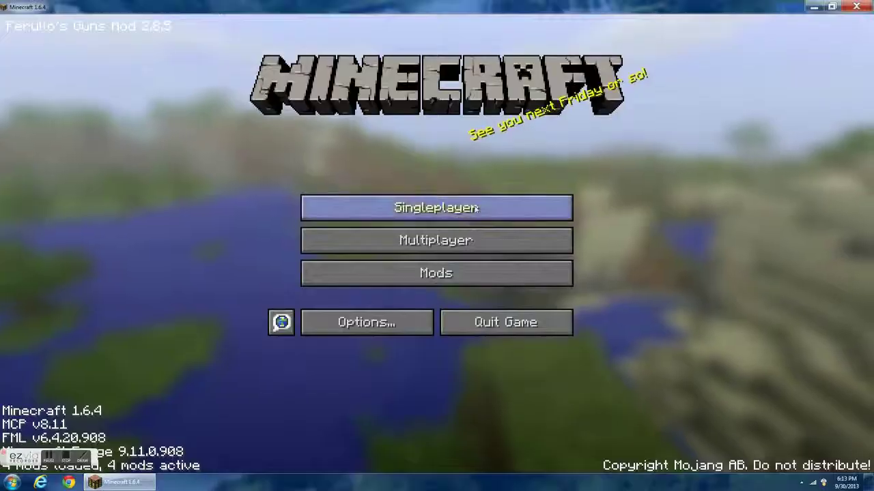
- Set up a new singleplayer world named "world" in Creative game mode
{"action": "left_click", "coordinate": [444, 213]}
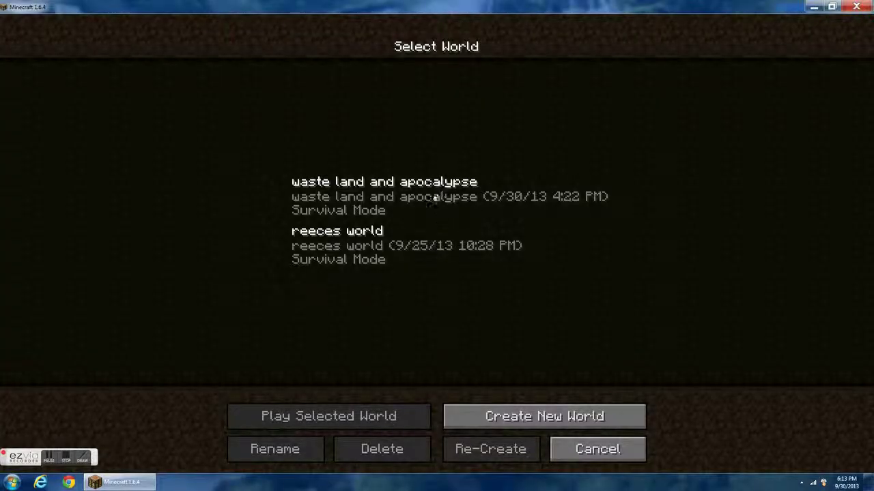
{"action": "left_click", "coordinate": [498, 416]}
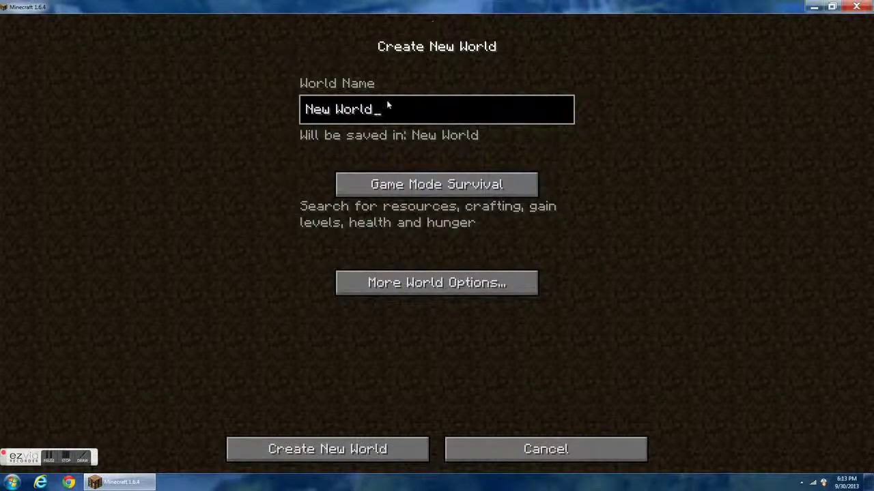
{"action": "key", "text": "BackSpace"}
{"action": "key", "text": "BackSpace"}
{"action": "key", "text": "BackSpace"}
{"action": "key", "text": "BackSpace"}
{"action": "key", "text": "BackSpace"}
{"action": "key", "text": "BackSpace"}
{"action": "key", "text": "BackSpace"}
{"action": "key", "text": "BackSpace"}
{"action": "key", "text": "BackSpace"}
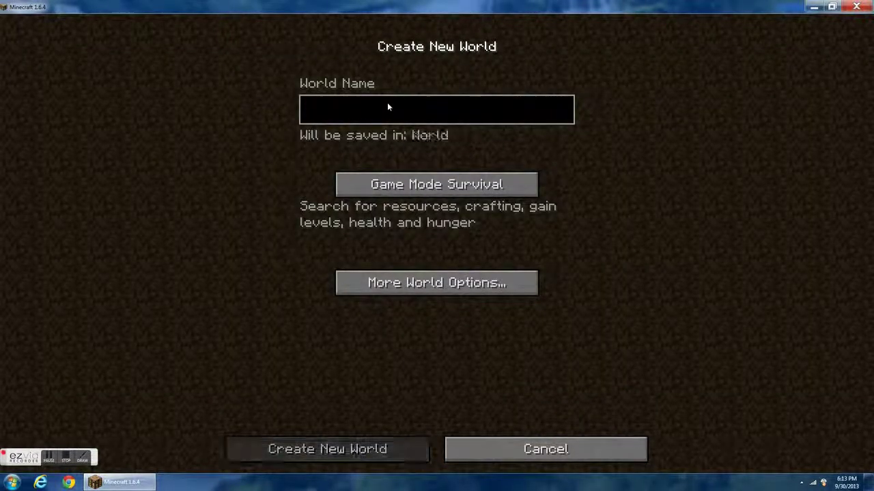
{"action": "type", "text": "world"}
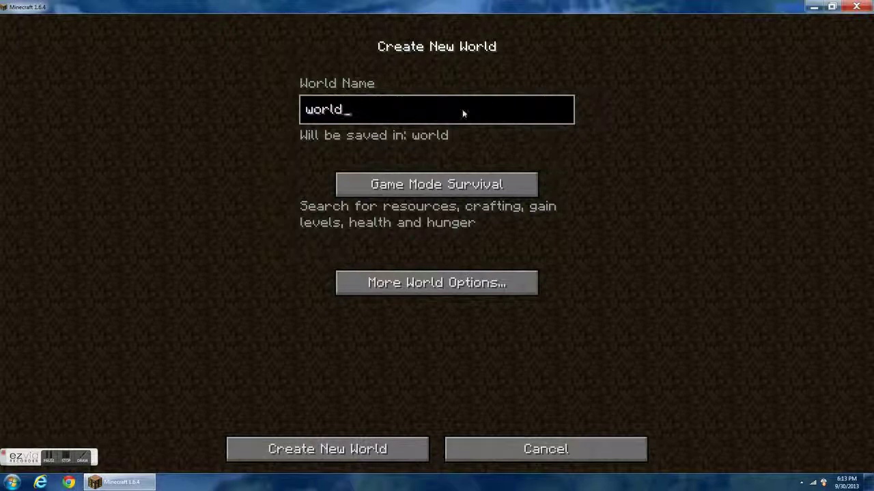
{"action": "left_click", "coordinate": [504, 191]}
{"action": "left_click", "coordinate": [503, 191]}
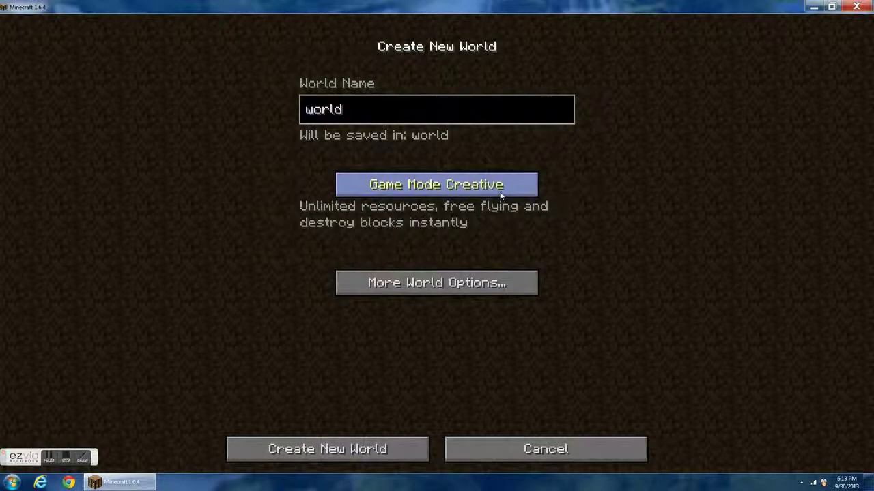
- Set the new world's type to Superflat and create the world
{"action": "left_click", "coordinate": [478, 282]}
{"action": "left_click", "coordinate": [581, 172]}
{"action": "left_click", "coordinate": [580, 172]}
{"action": "left_click", "coordinate": [580, 172]}
{"action": "left_click", "coordinate": [579, 172]}
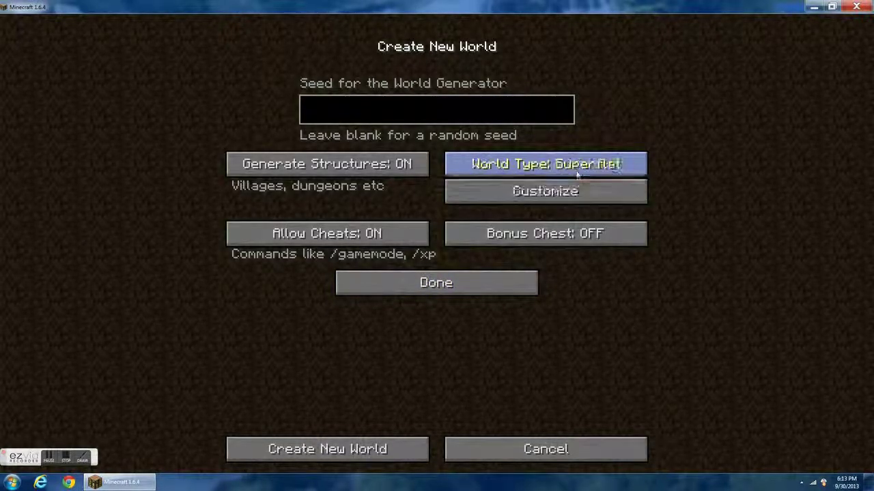
{"action": "left_click", "coordinate": [440, 285]}
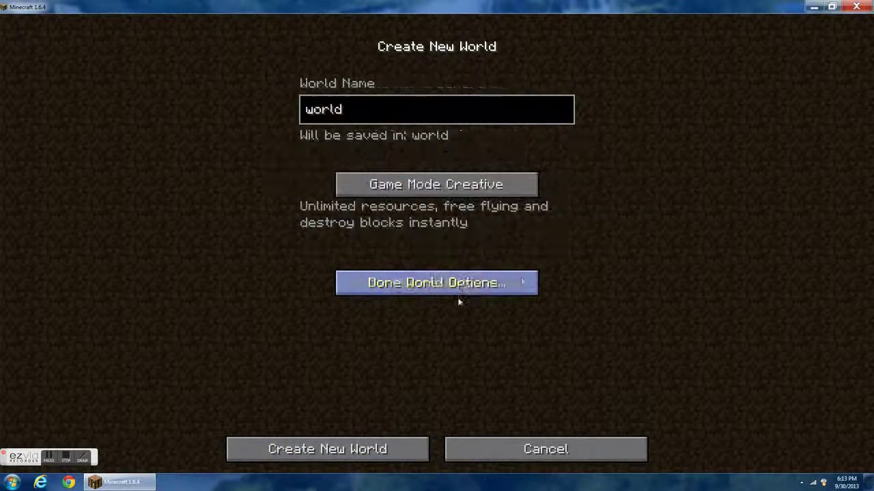
{"action": "left_click", "coordinate": [365, 454]}
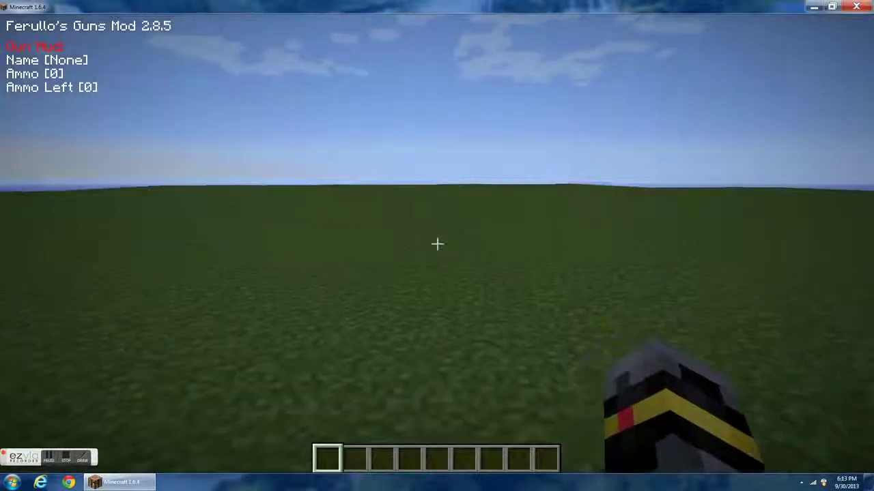
- Place an AK-47 from the Ferullo's Guns Mod items in the first hotbar slot and return to the world
{"action": "left_click", "coordinate": [438, 244]}
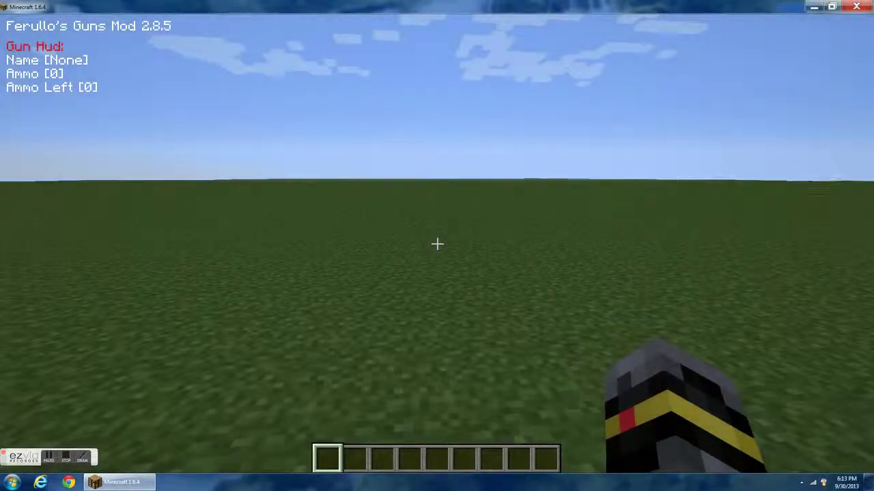
{"action": "key", "text": "e"}
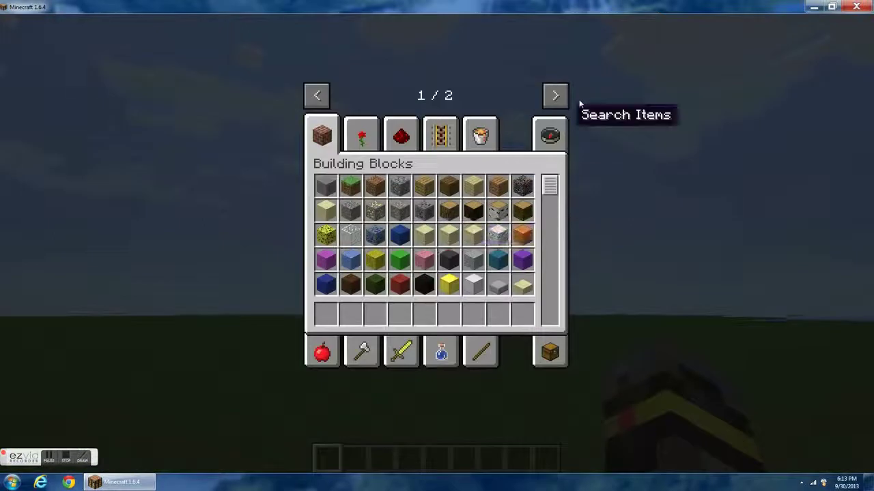
{"action": "left_click", "coordinate": [555, 96]}
{"action": "left_click", "coordinate": [321, 134]}
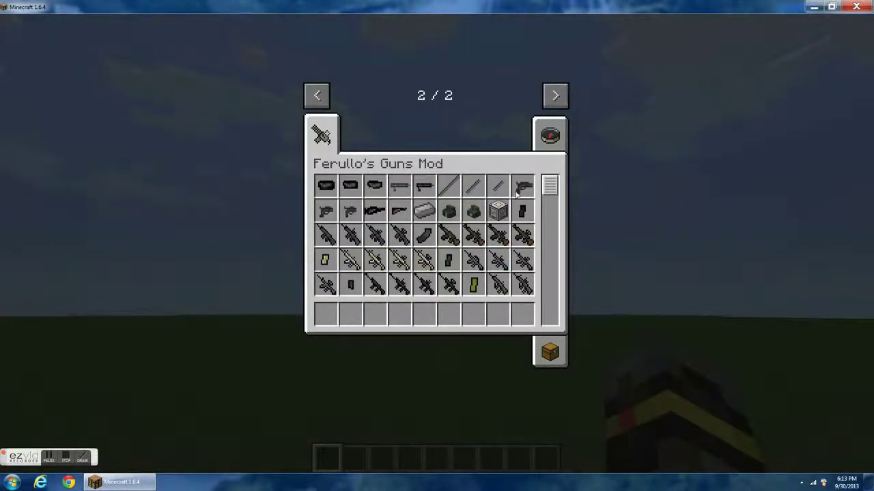
{"action": "left_click", "coordinate": [449, 235]}
{"action": "left_click", "coordinate": [325, 315]}
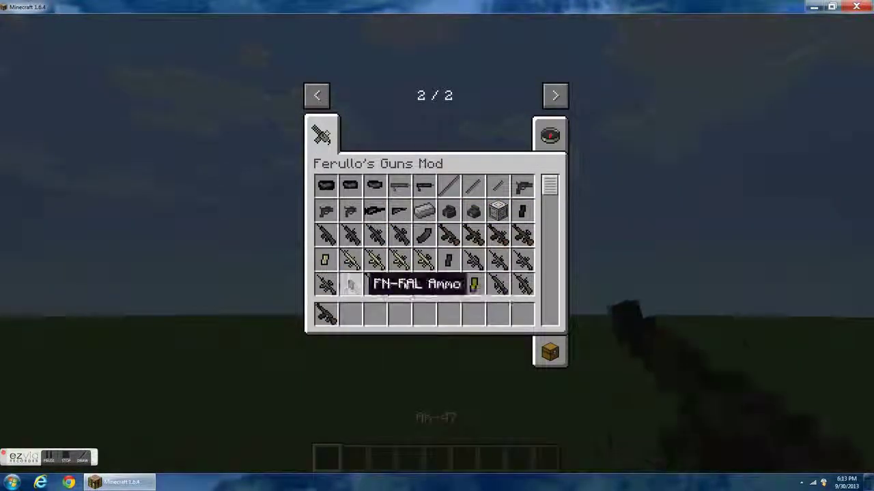
{"action": "key", "text": "e"}
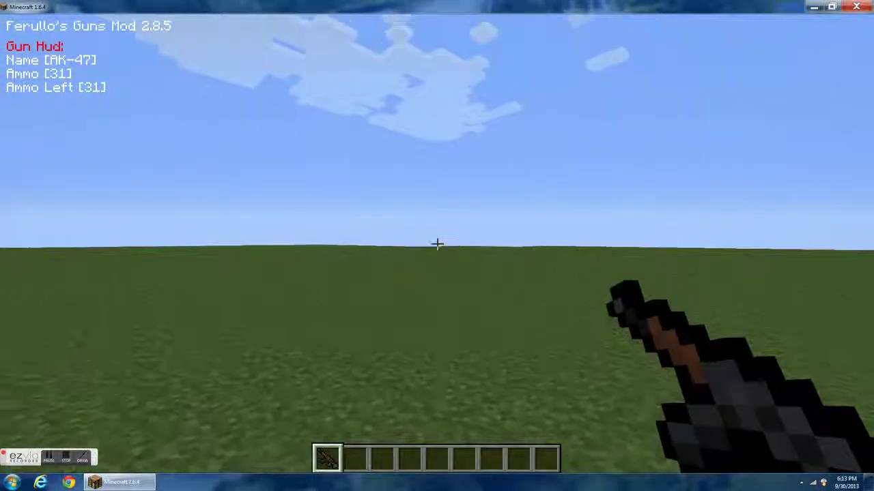
- Replace the AK-47 in the first hotbar slot with a Spas-12 from the Ferullo's Guns Mod items
{"action": "key", "text": "e"}
{"action": "left_click", "coordinate": [324, 316]}
{"action": "left_click", "coordinate": [370, 239]}
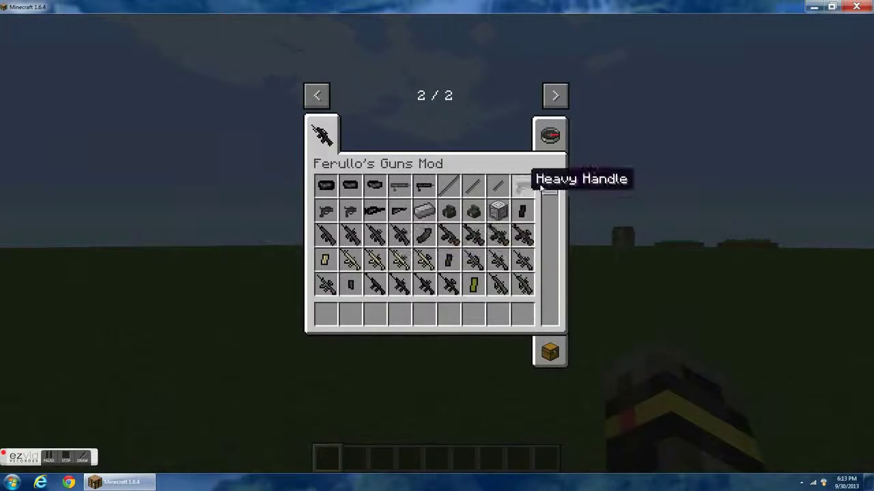
{"action": "left_click_drag", "start_coordinate": [550, 198], "coordinate": [563, 300]}
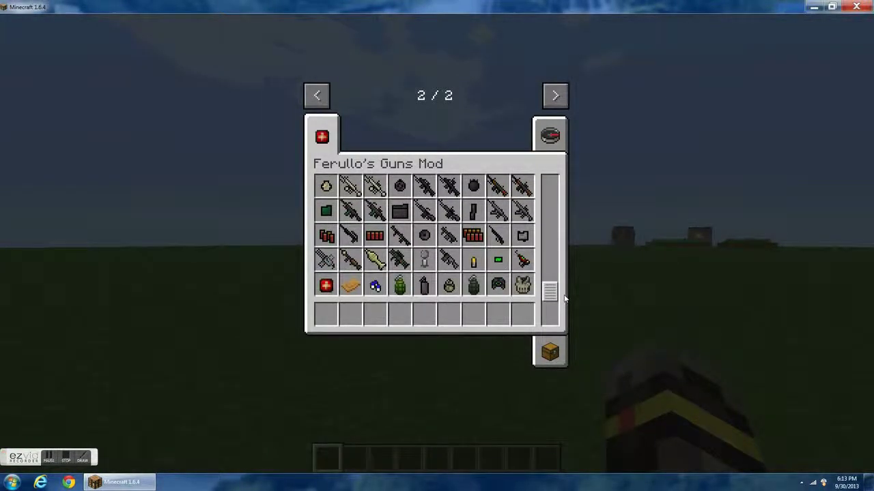
{"action": "left_click", "coordinate": [355, 237]}
{"action": "left_click", "coordinate": [325, 313]}
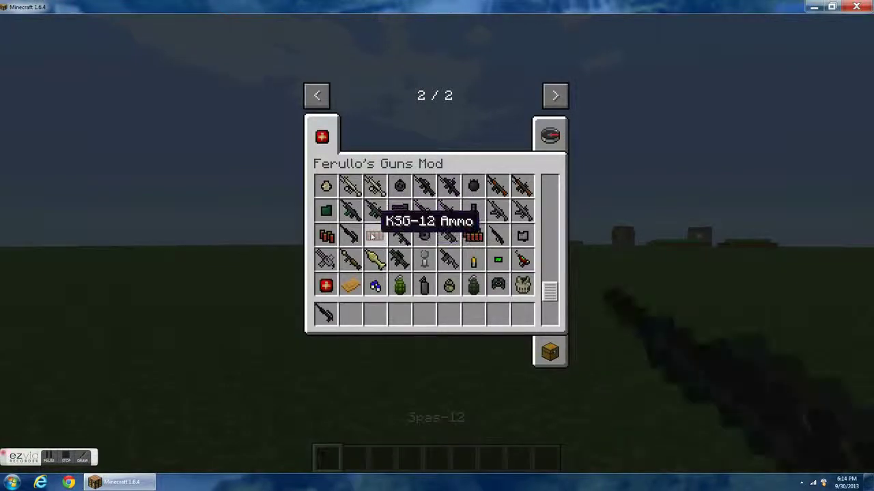
{"action": "left_click", "coordinate": [374, 237]}
{"action": "left_click", "coordinate": [374, 236]}
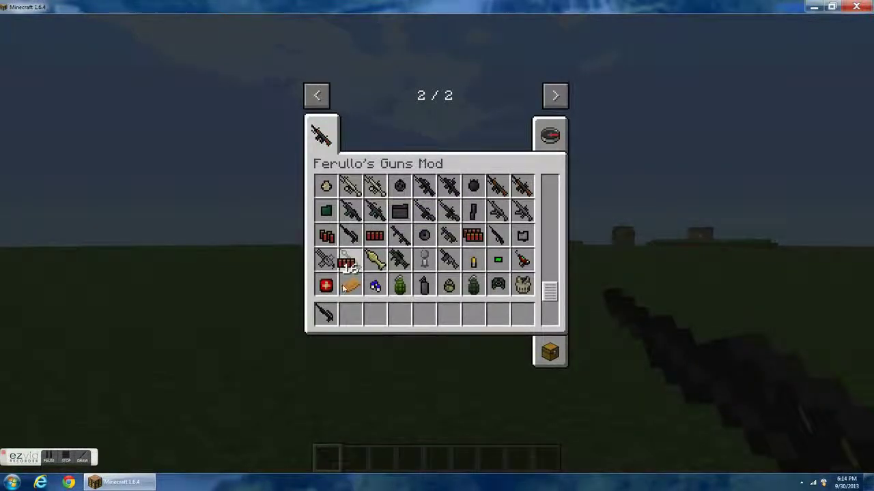
{"action": "left_click", "coordinate": [350, 313]}
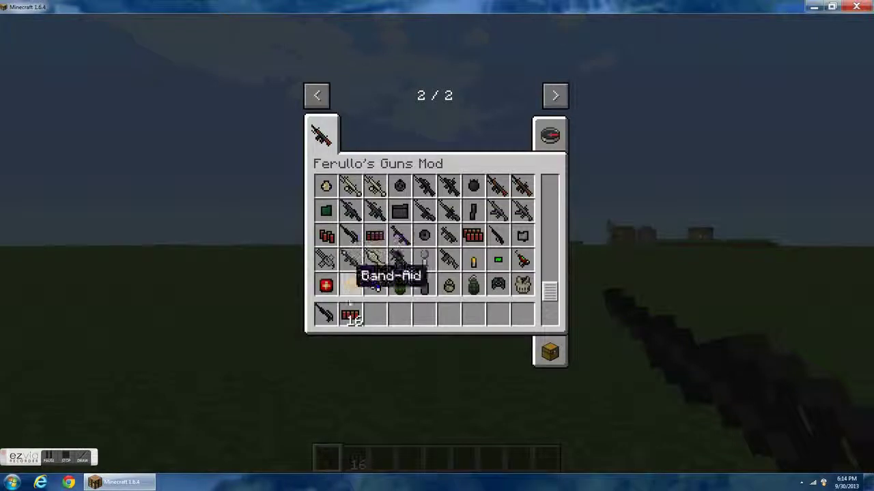
{"action": "left_click", "coordinate": [350, 313]}
{"action": "left_click", "coordinate": [368, 287]}
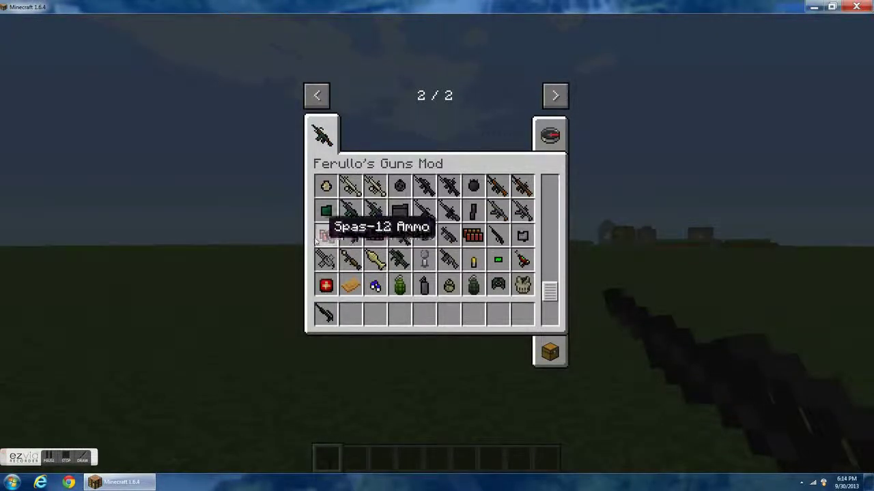
- Place 16 Spas-12 Ammo in the second hotbar slot and return to the world
{"action": "left_click", "coordinate": [320, 236]}
{"action": "left_click", "coordinate": [350, 313]}
{"action": "key", "text": "e"}
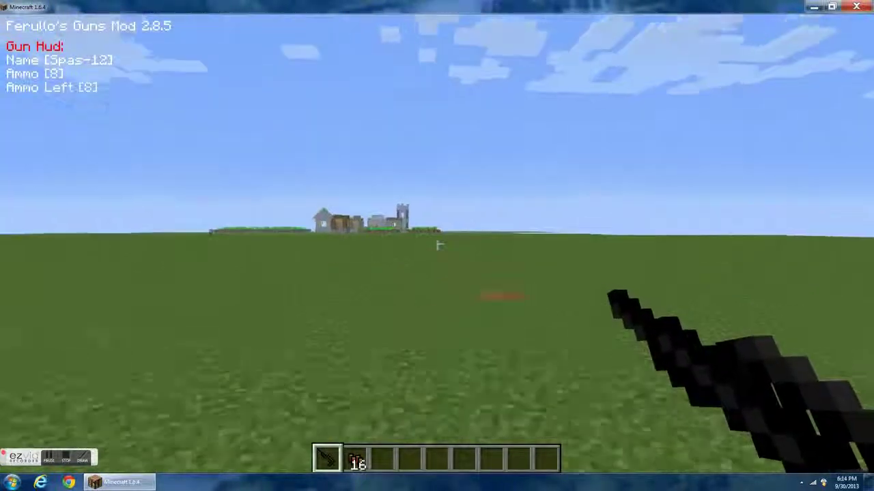
- Switch to the ammo slot and back to the Spas-12 in the first hotbar slot, and pause the game
{"action": "key", "text": "2"}
{"action": "key", "text": "1"}
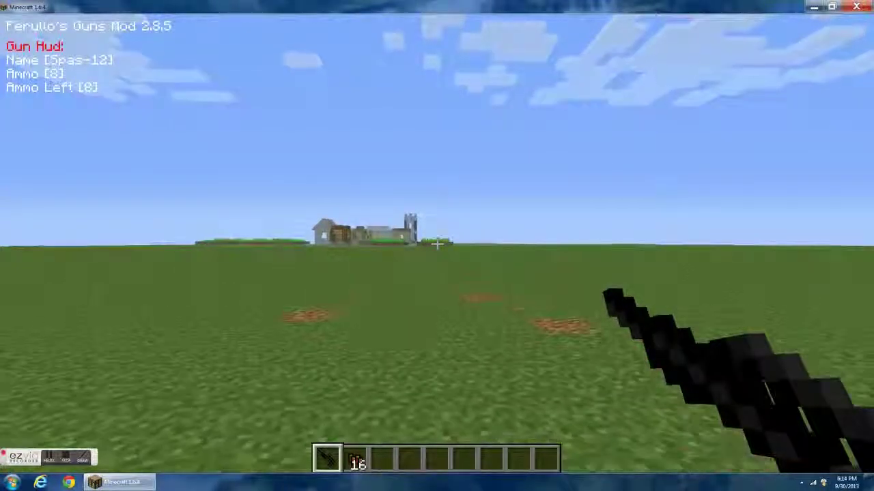
{"action": "key", "text": "Escape"}
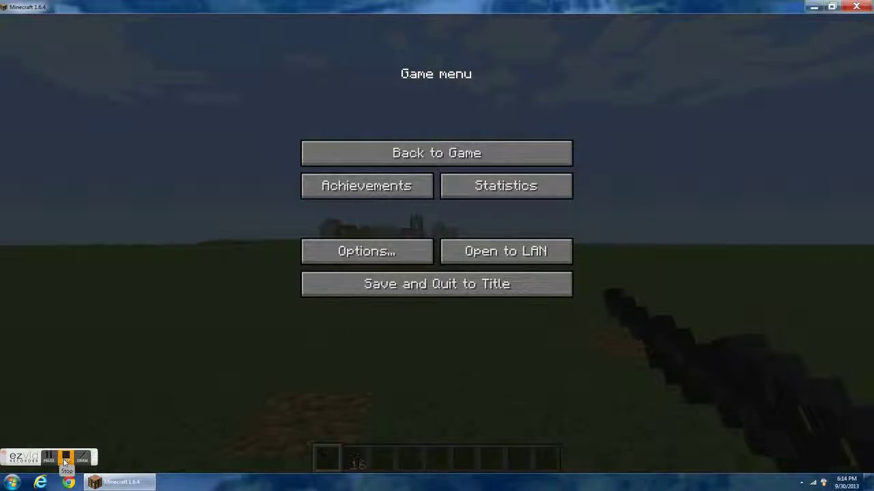
{"action": "left_click", "coordinate": [66, 462]}
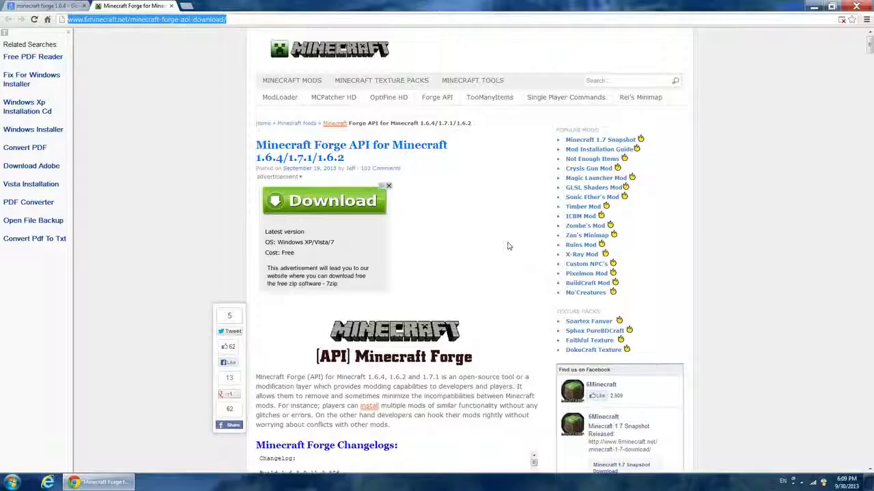